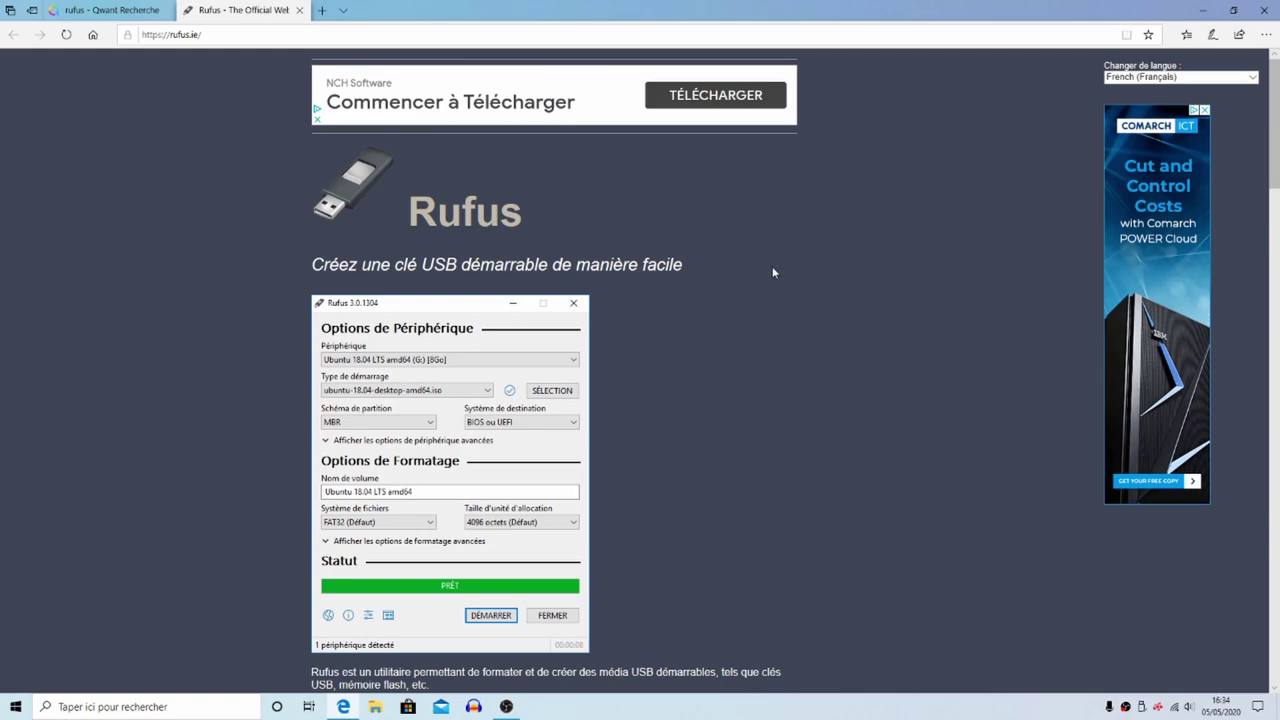
- Look over the Rufus website's home page, from the tagline on creating bootable USB drives to the content below
scroll(772, 270, down, 8)
key(Home)
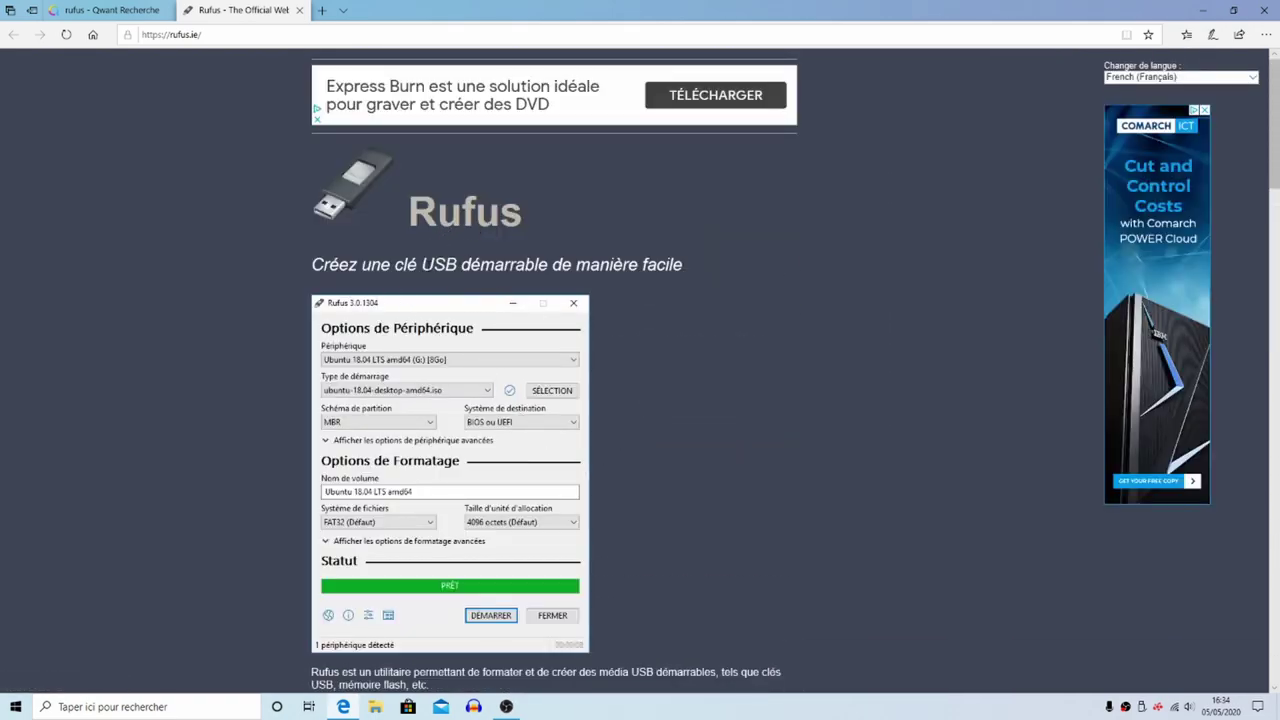
drag(312, 265, 688, 270)
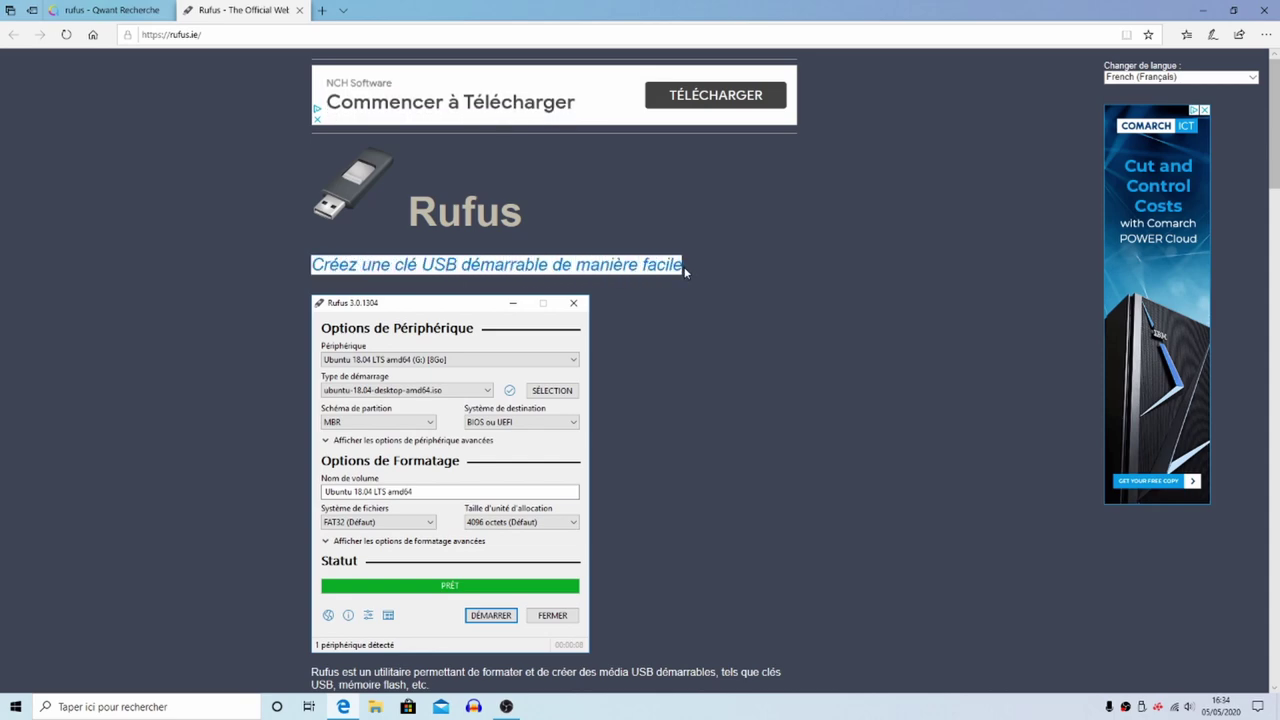
click(744, 303)
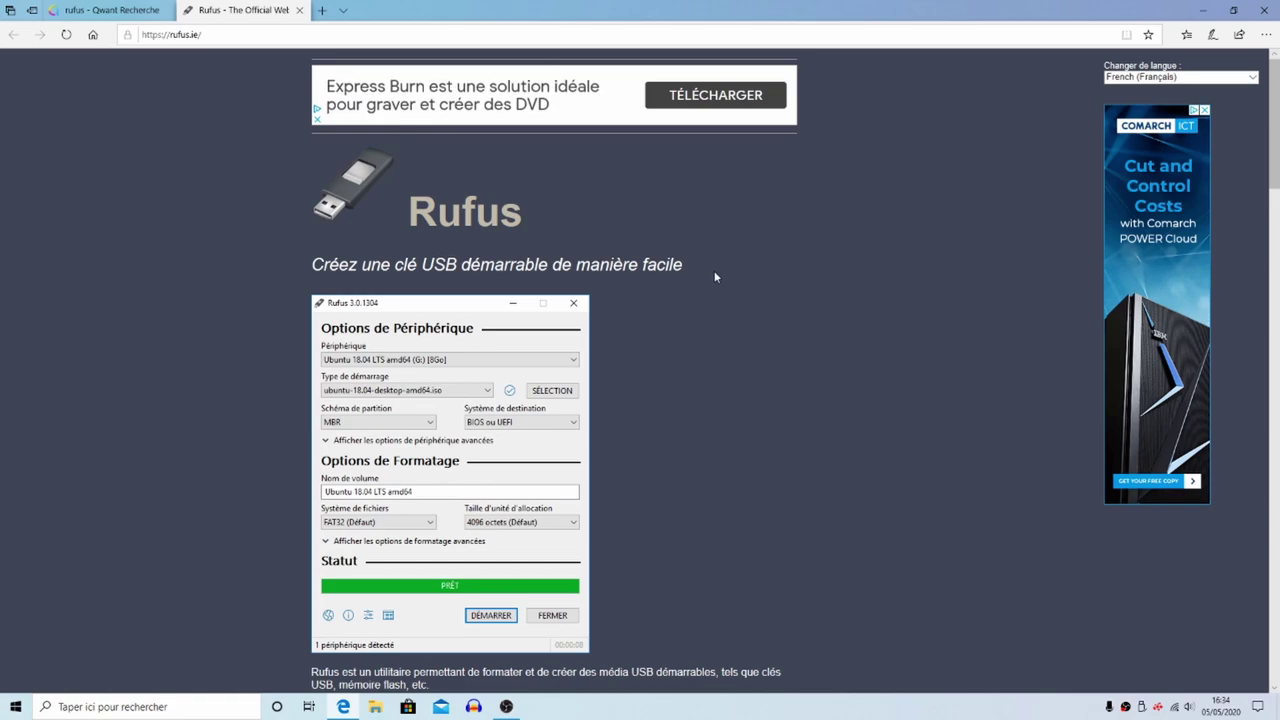
scroll(842, 318, down, 8)
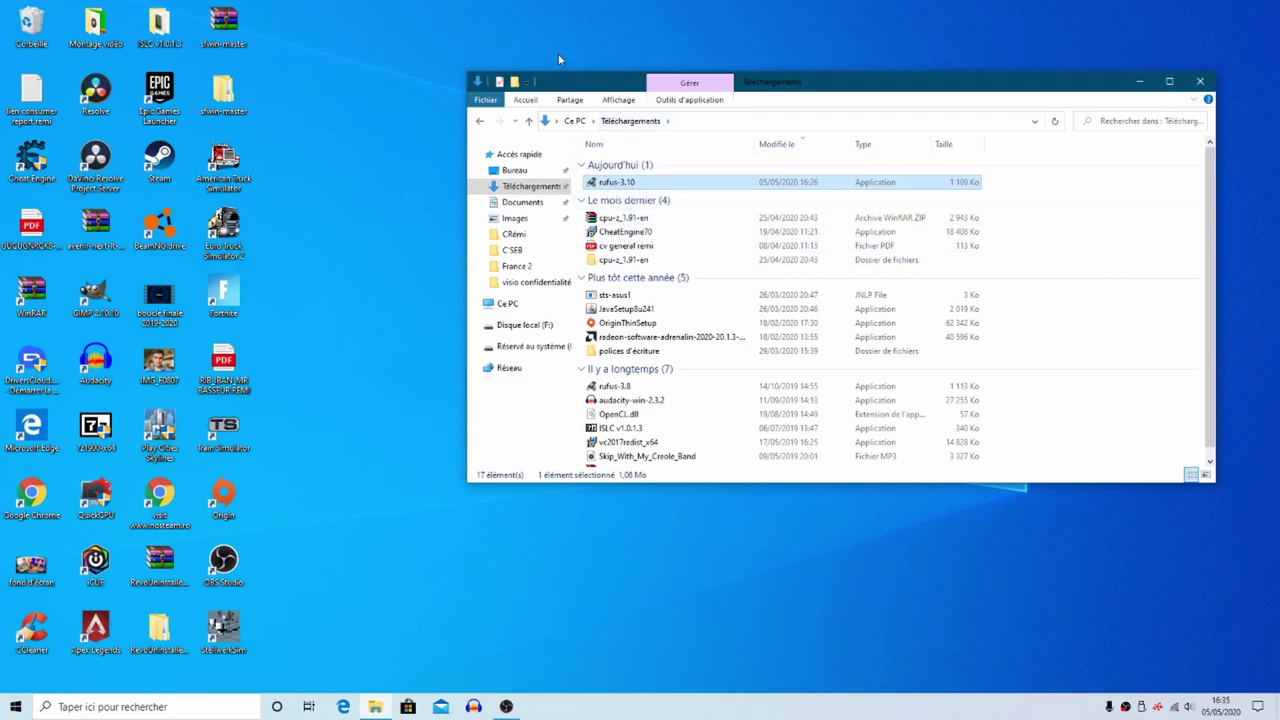
- View the general properties of the rufus-3.10 file in the Downloads folder
right_click(611, 183)
click(650, 494)
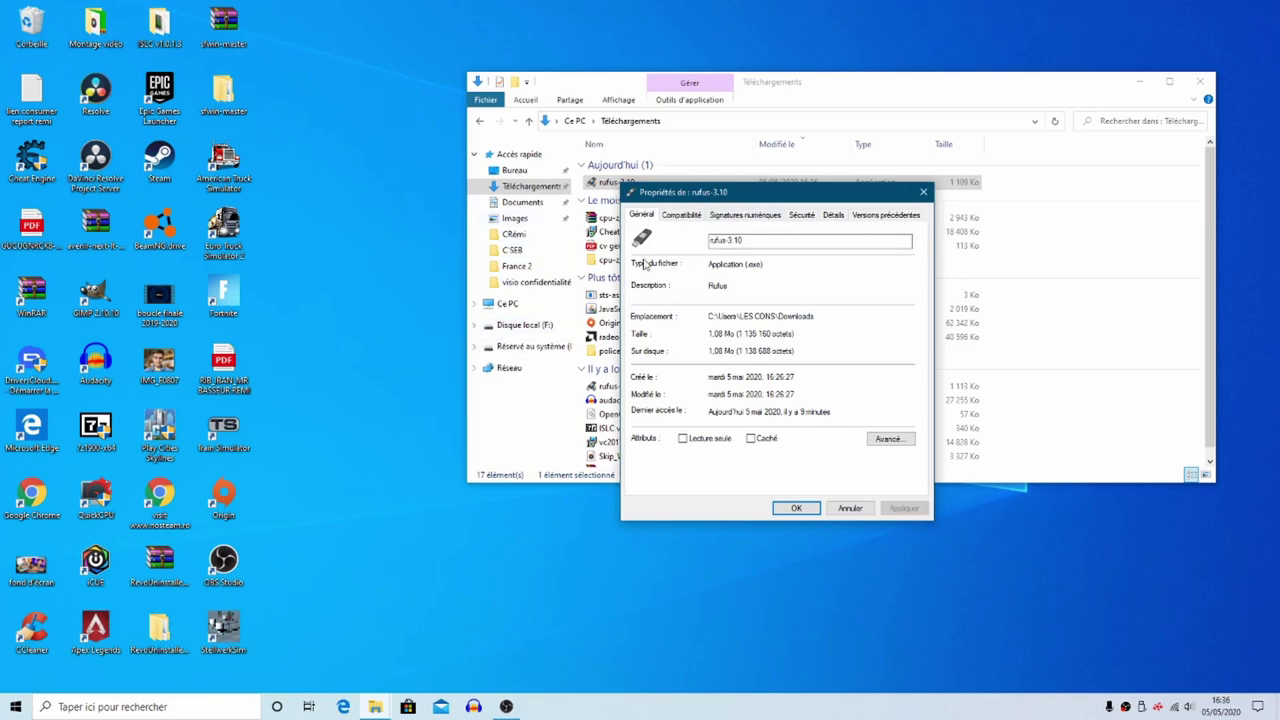
key(Escape)
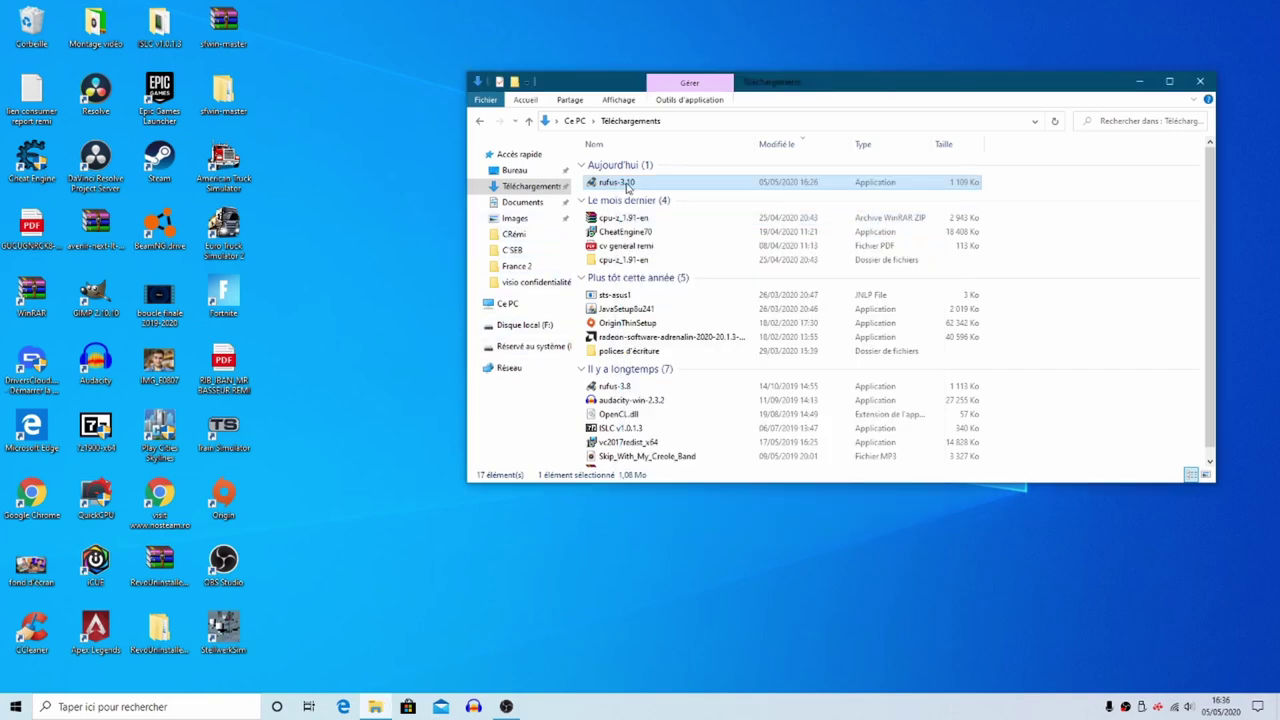
- Launch rufus-3.10 from the Downloads folder and close the folder window
right_click(627, 184)
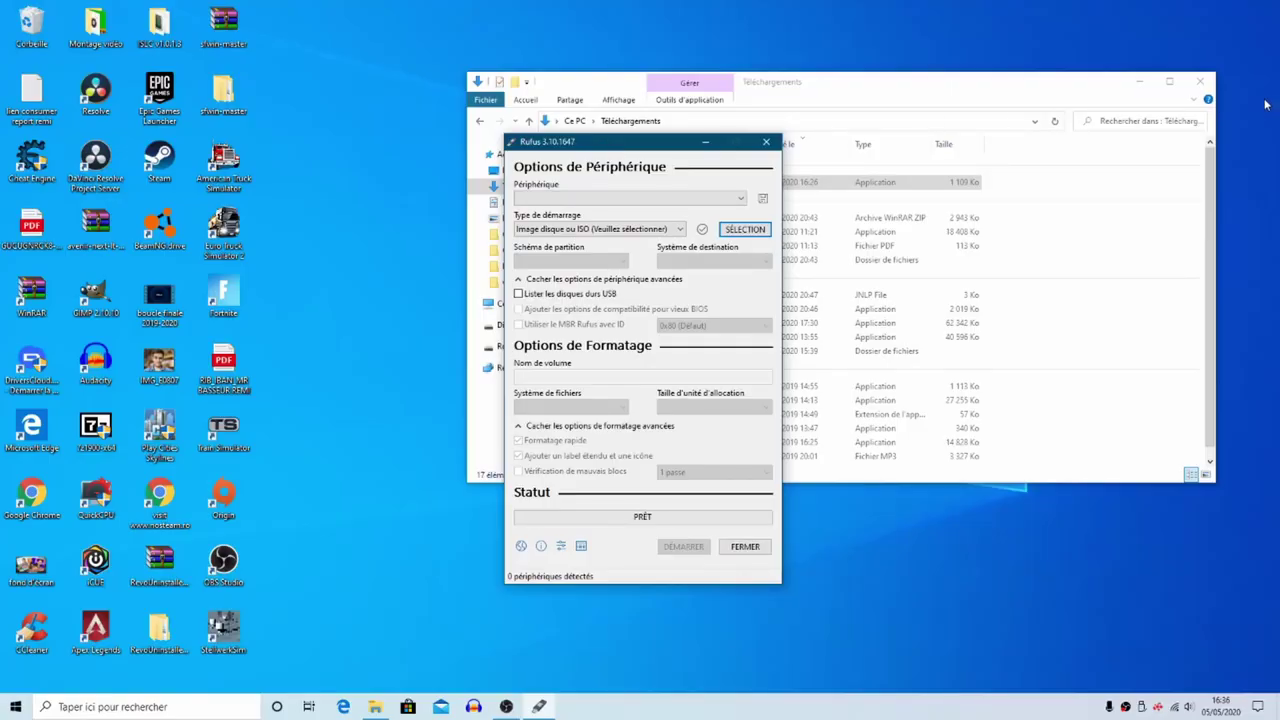
click(1205, 81)
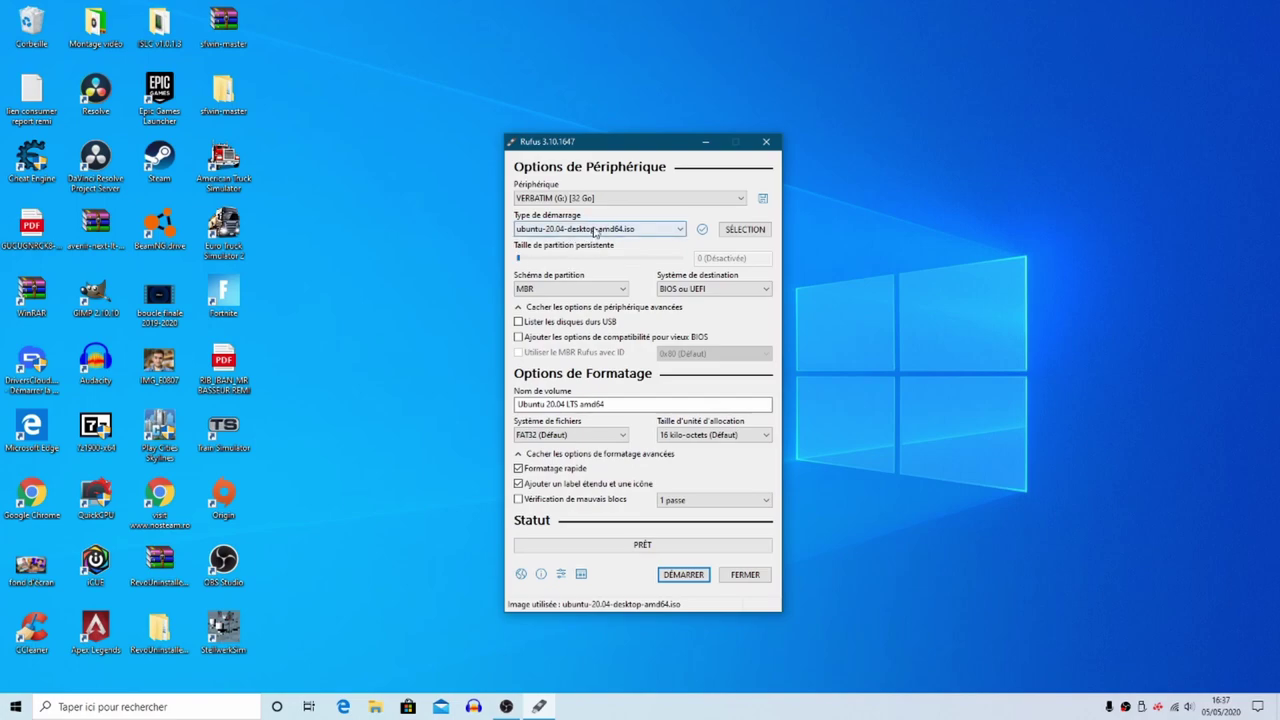
- Set the persistent partition size to 5120 Mo
click(526, 262)
drag(526, 262, 552, 264)
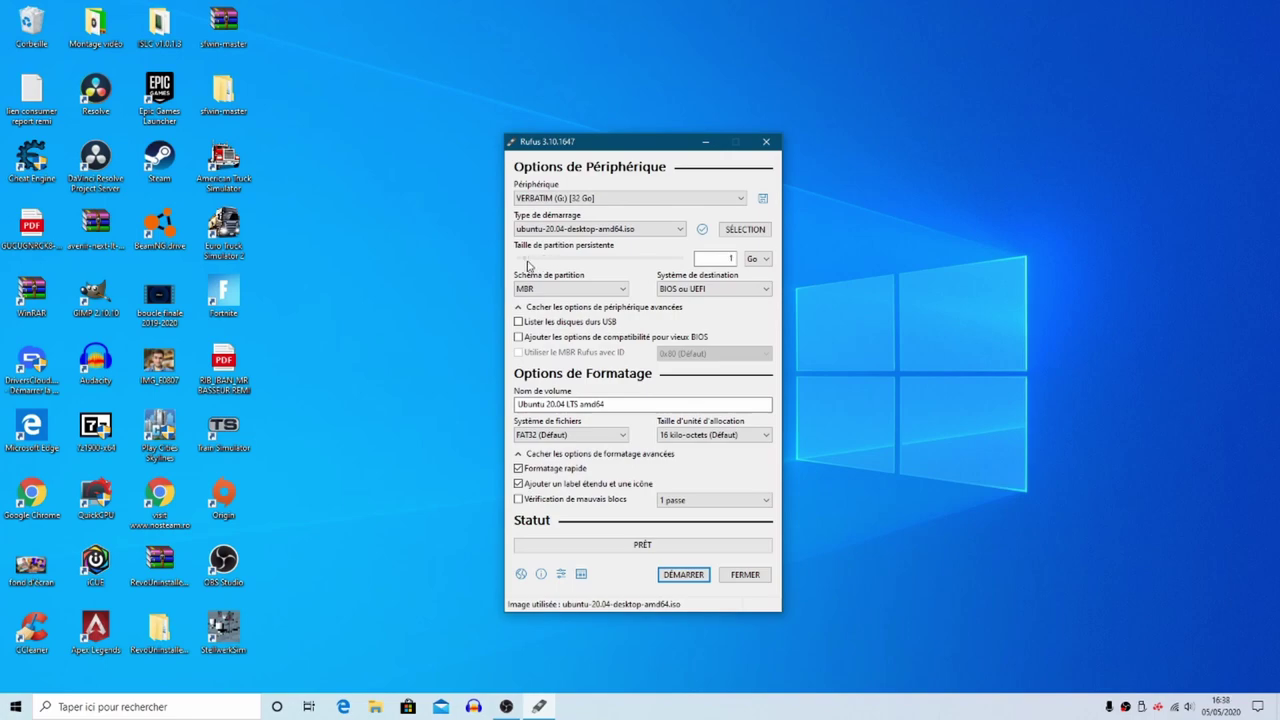
click(758, 260)
click(753, 271)
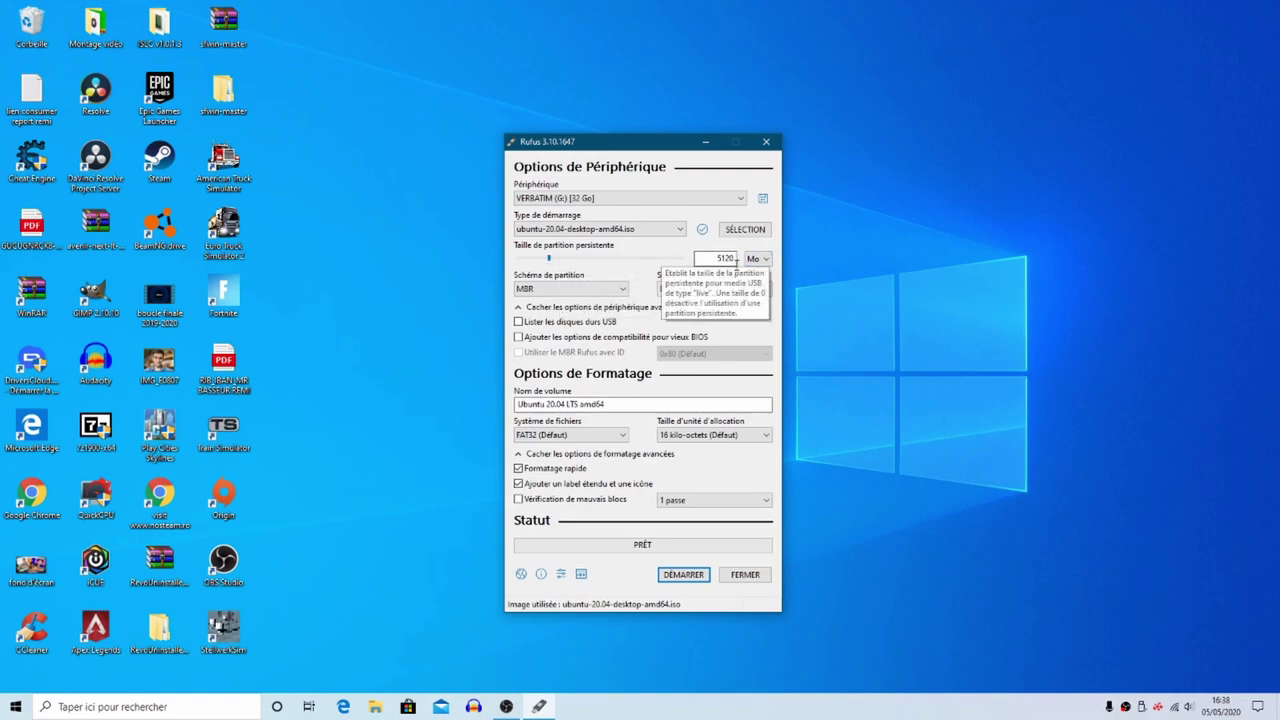
- Set the persistent partition size to 10 Go for the Ubuntu USB drive
drag(548, 259, 539, 264)
drag(544, 265, 542, 266)
click(757, 258)
click(757, 282)
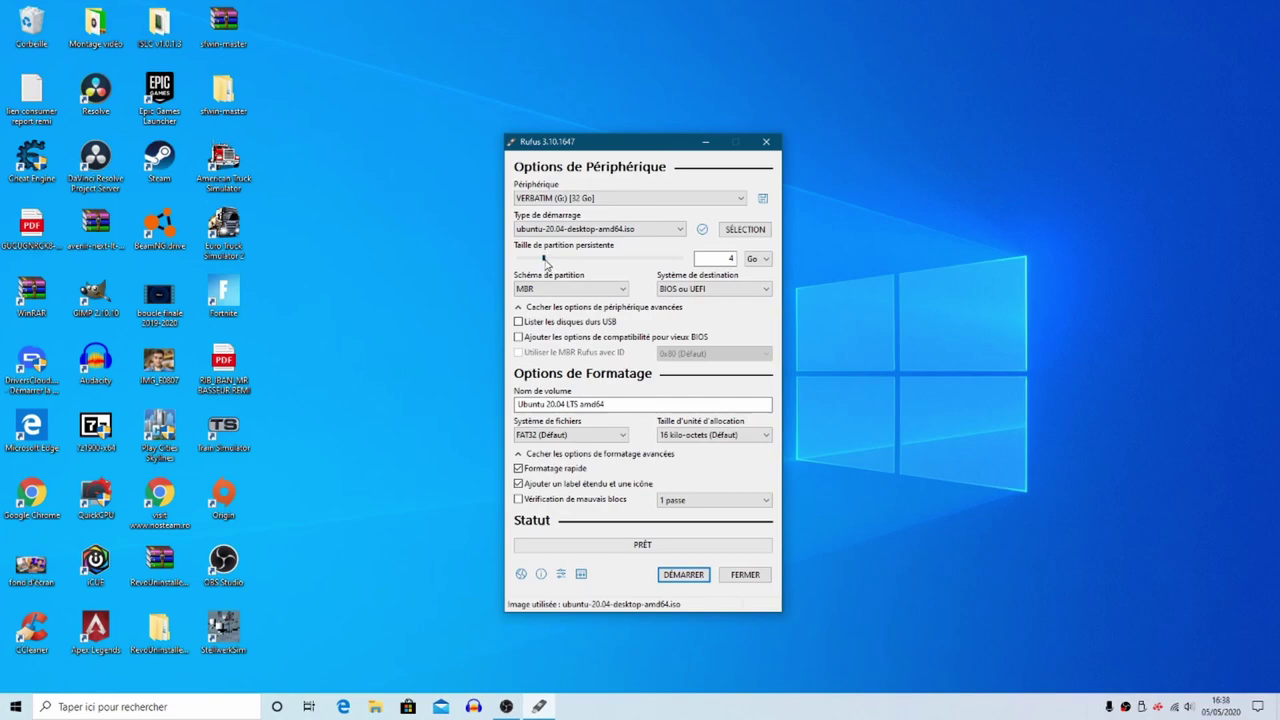
drag(540, 259, 583, 263)
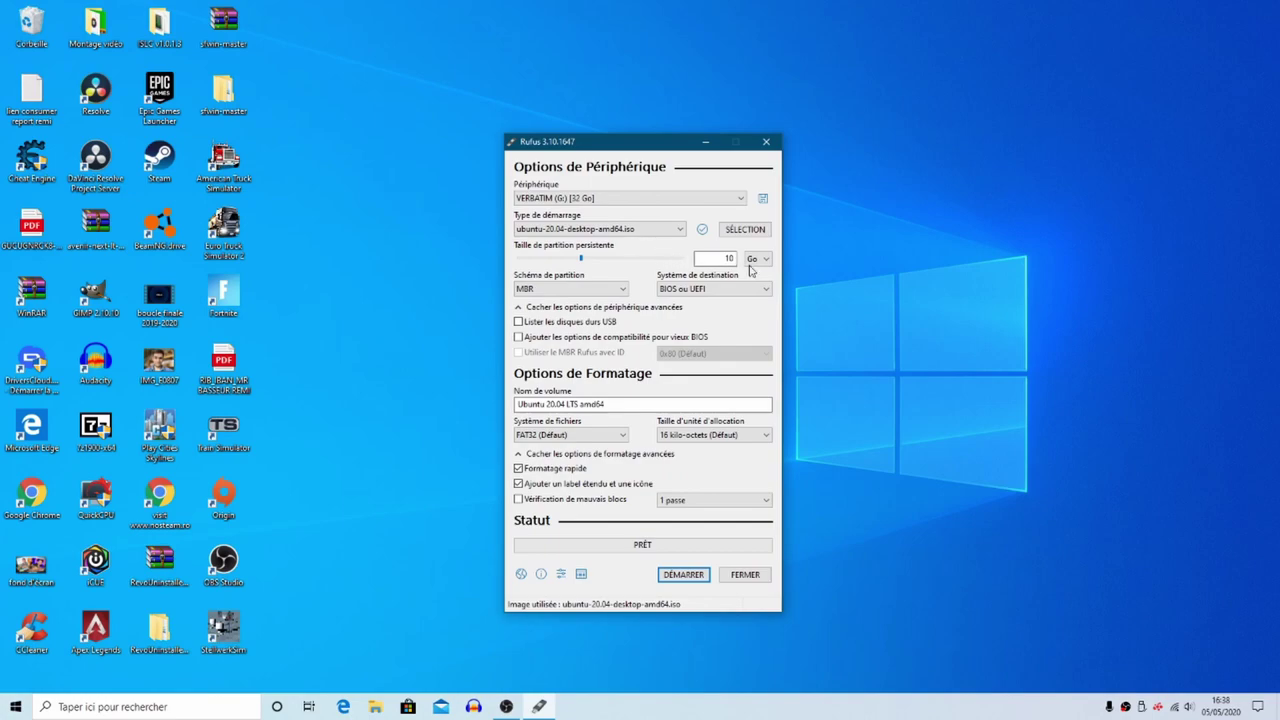
- Review the advanced device options and the volume name in the formatting options without editing them
click(524, 312)
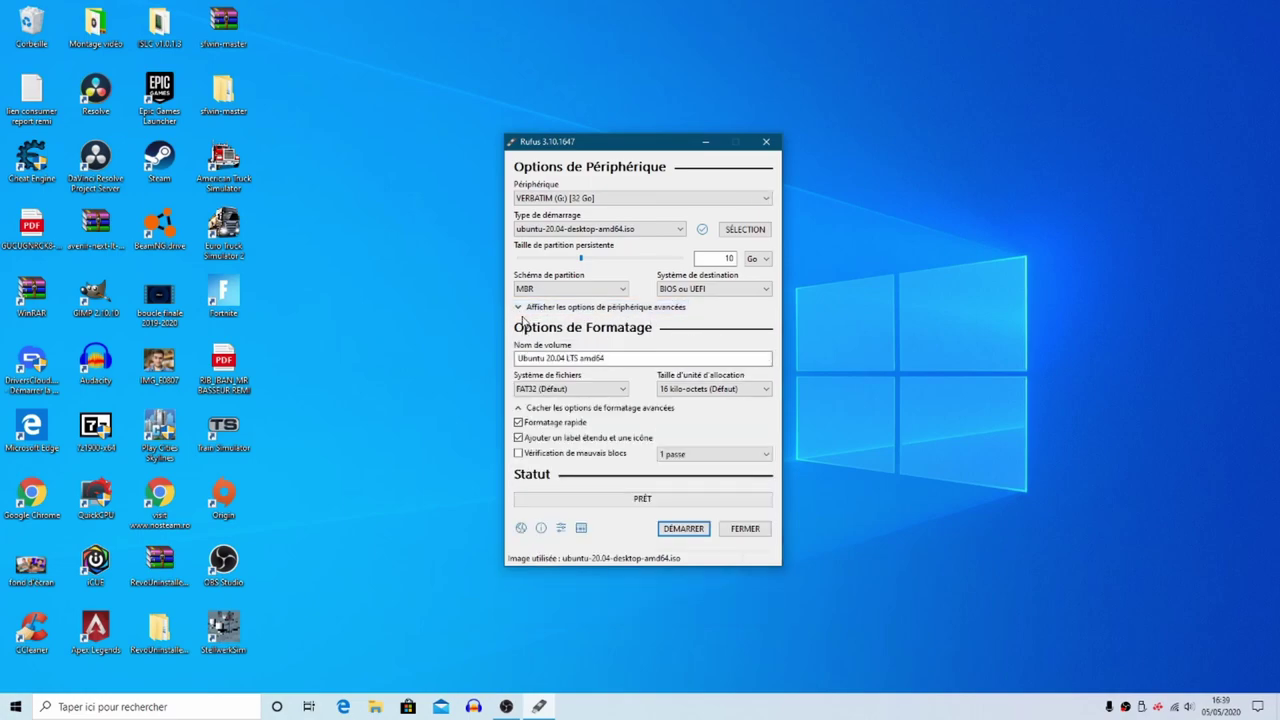
click(519, 310)
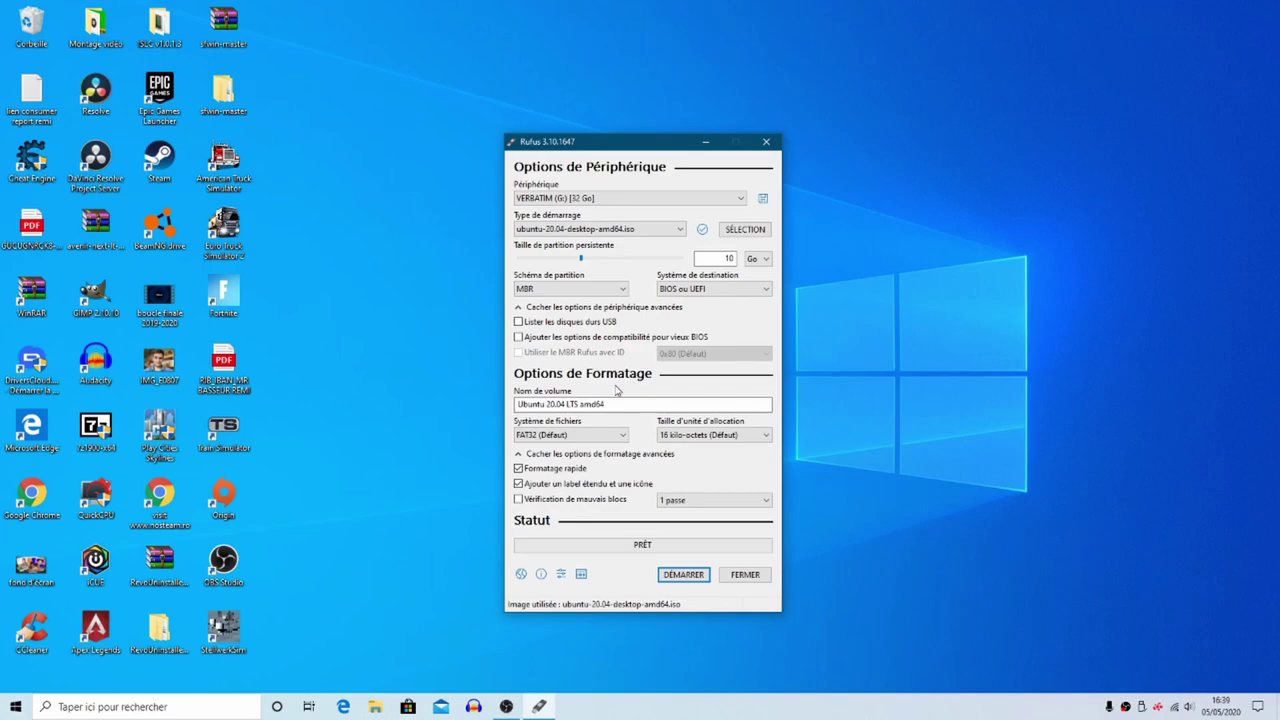
drag(604, 404, 486, 404)
click(600, 404)
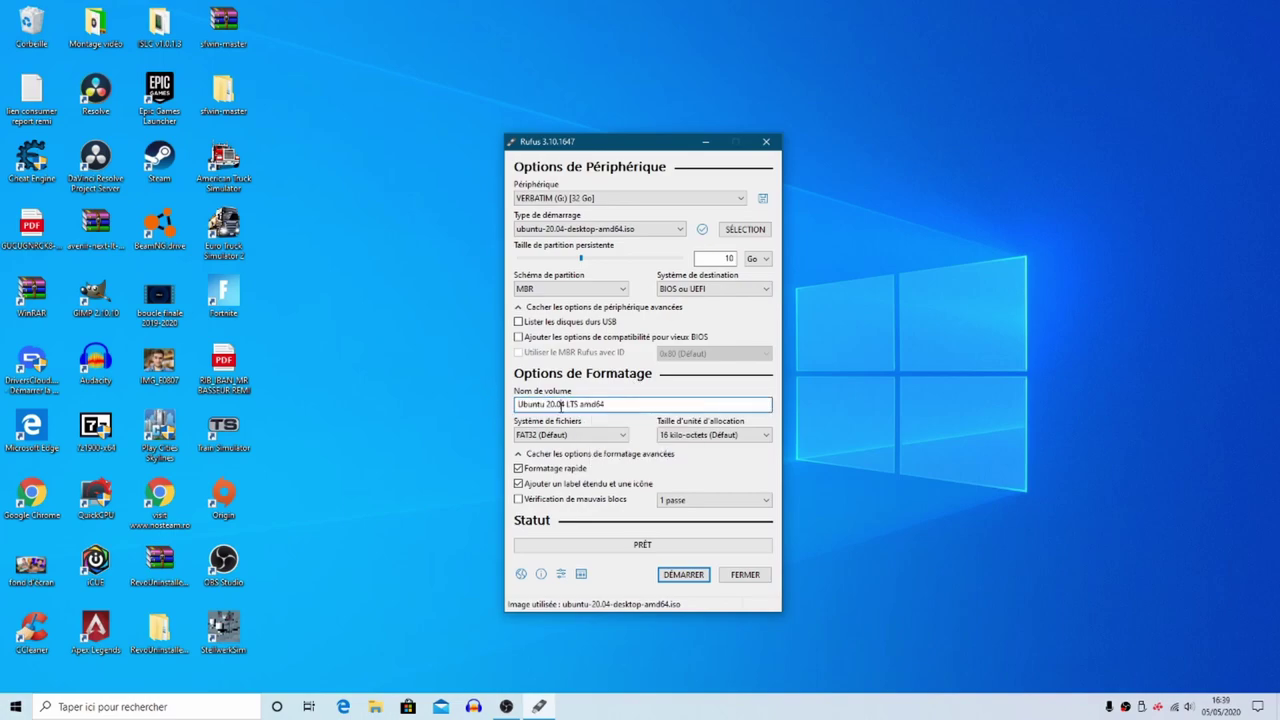
drag(604, 404, 503, 406)
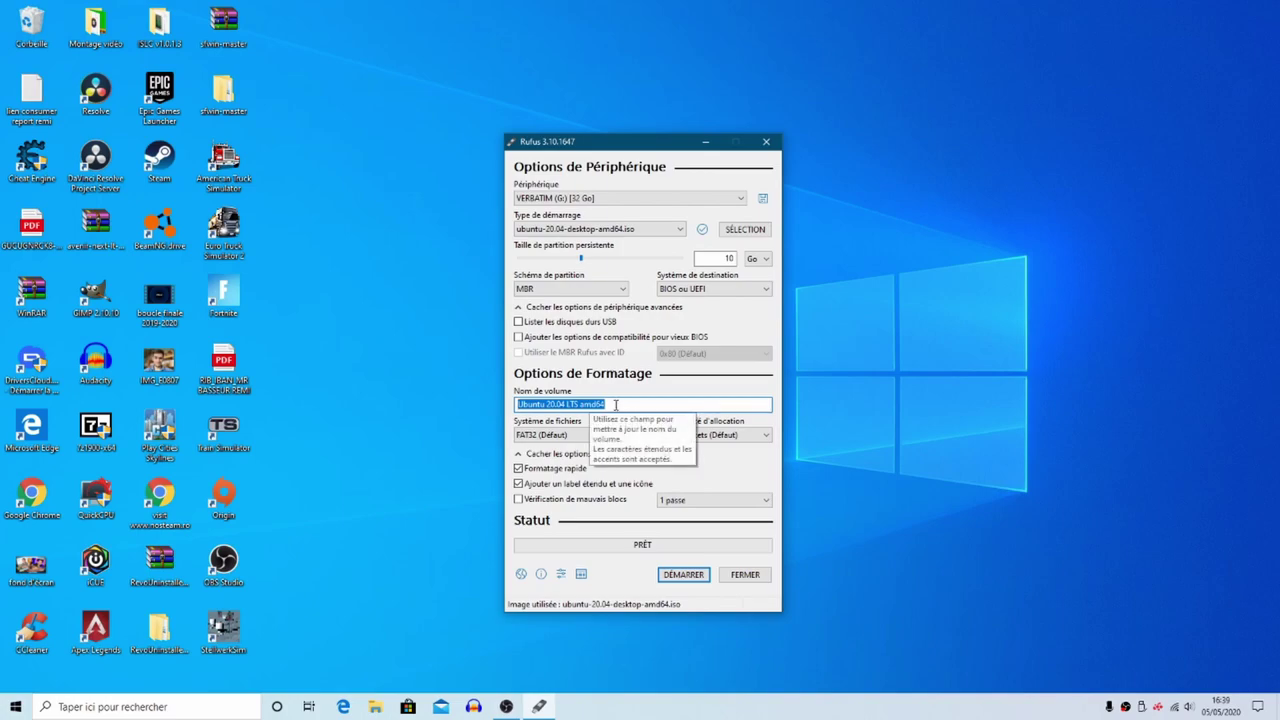
click(586, 405)
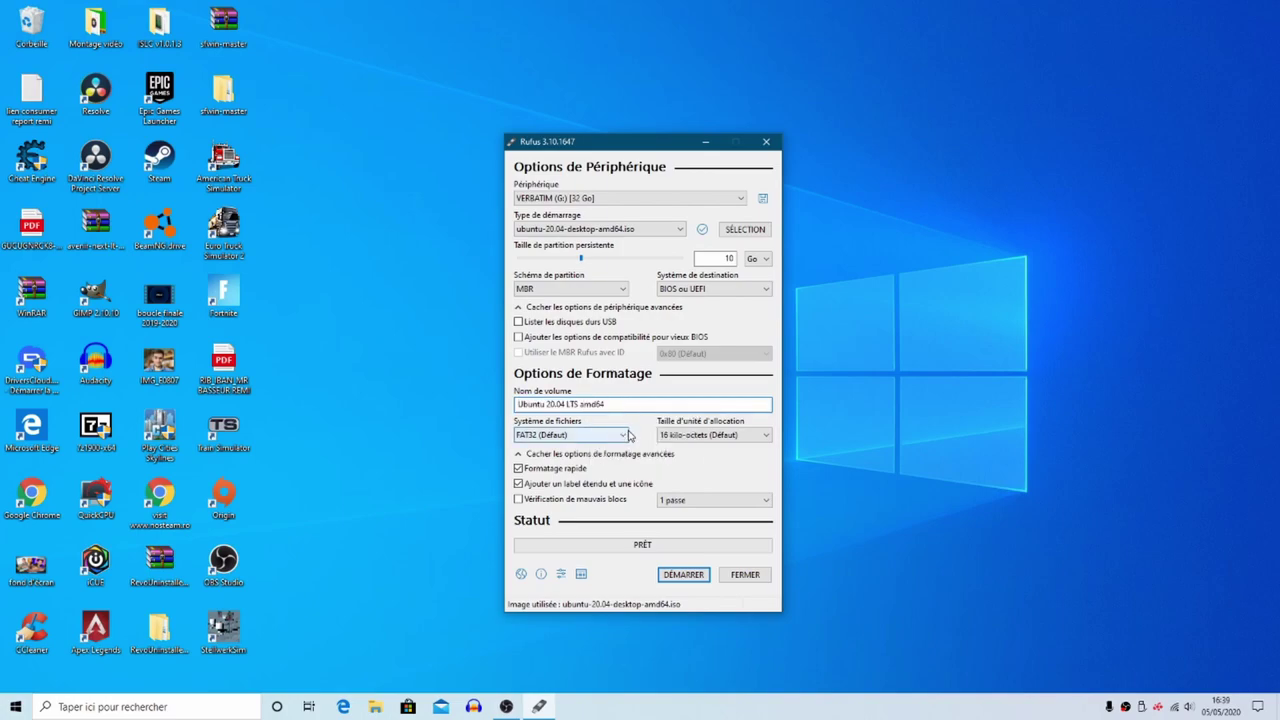
- Review the file system, allocation unit size and bad-block pass choices, keeping FAT32 (Défaut) and 1 passe
click(591, 437)
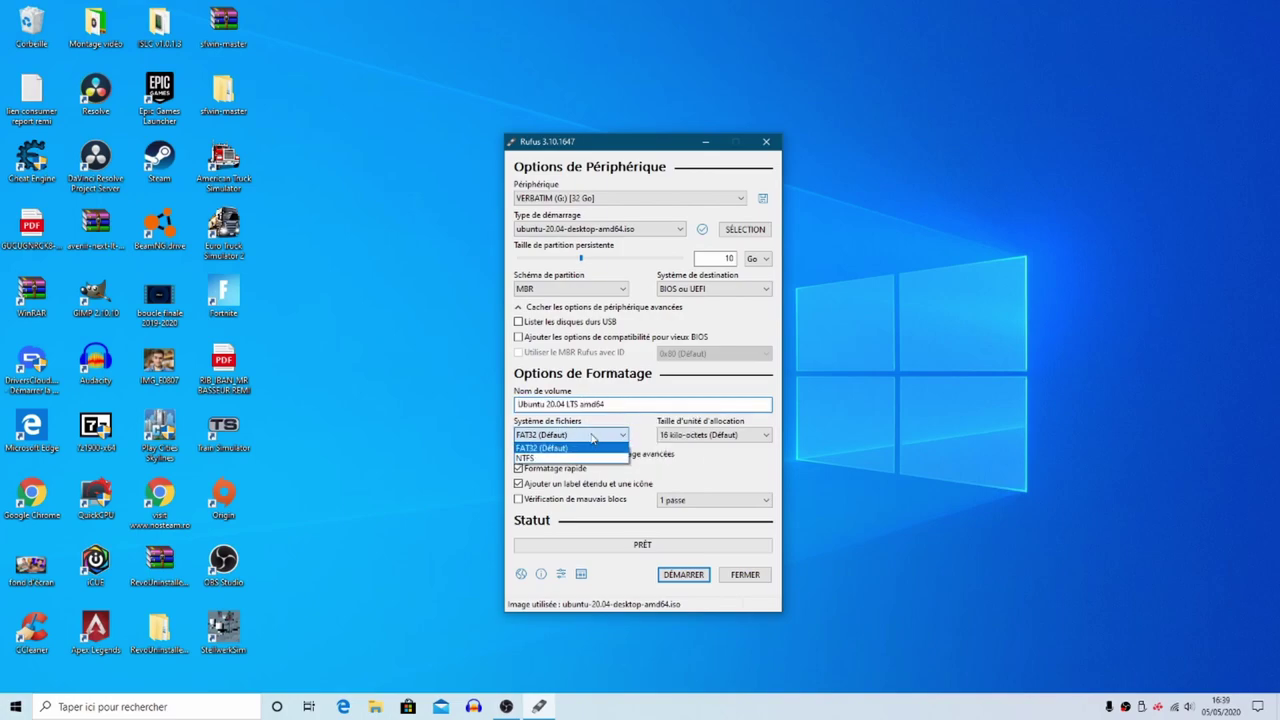
click(540, 450)
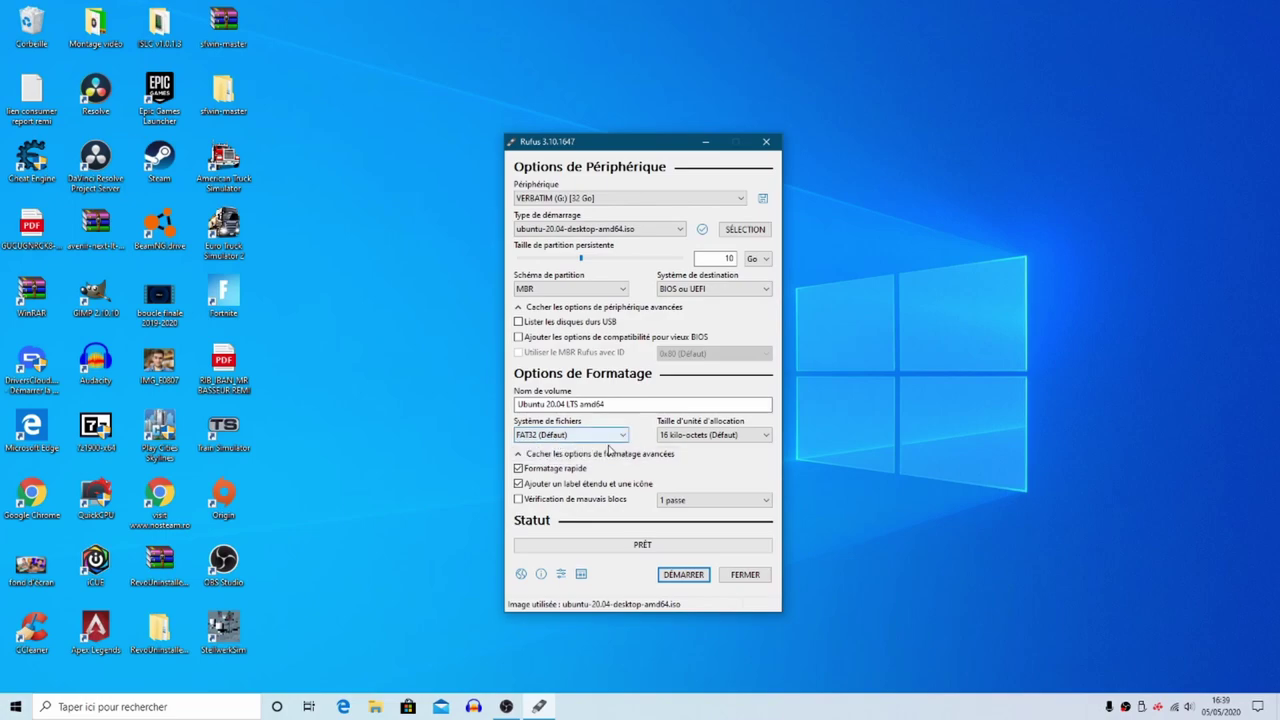
click(731, 440)
click(731, 437)
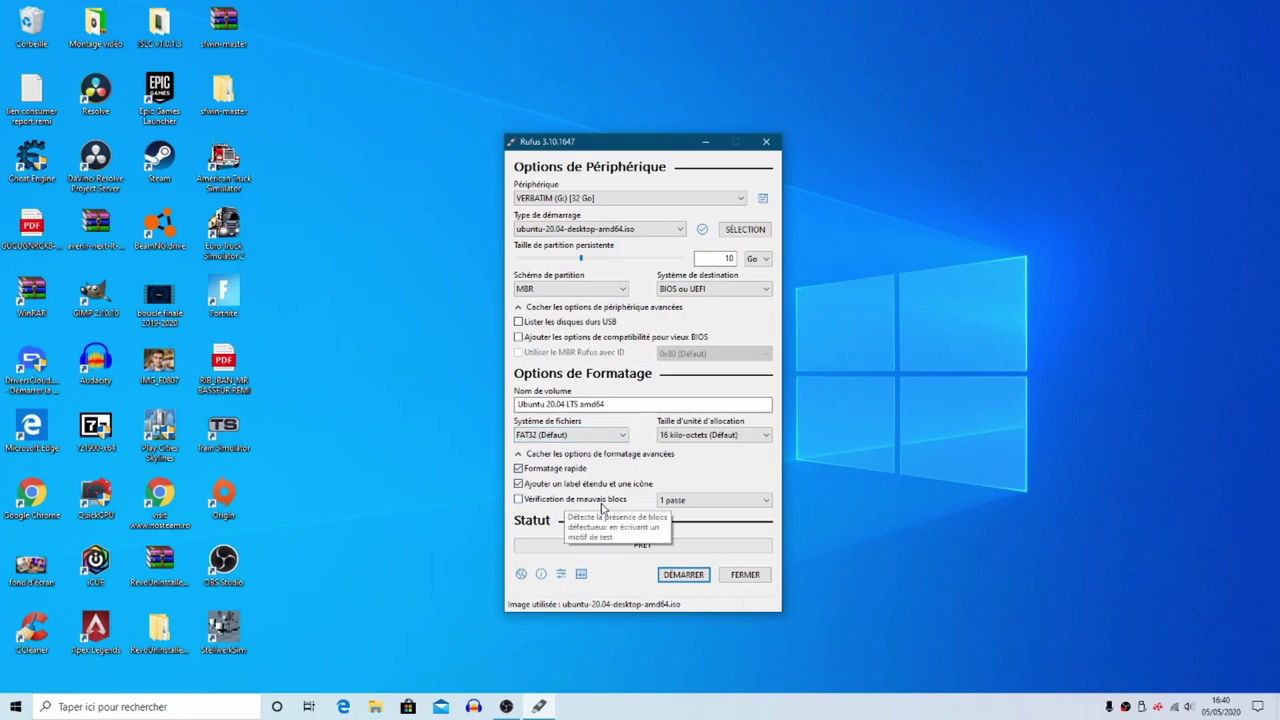
click(692, 503)
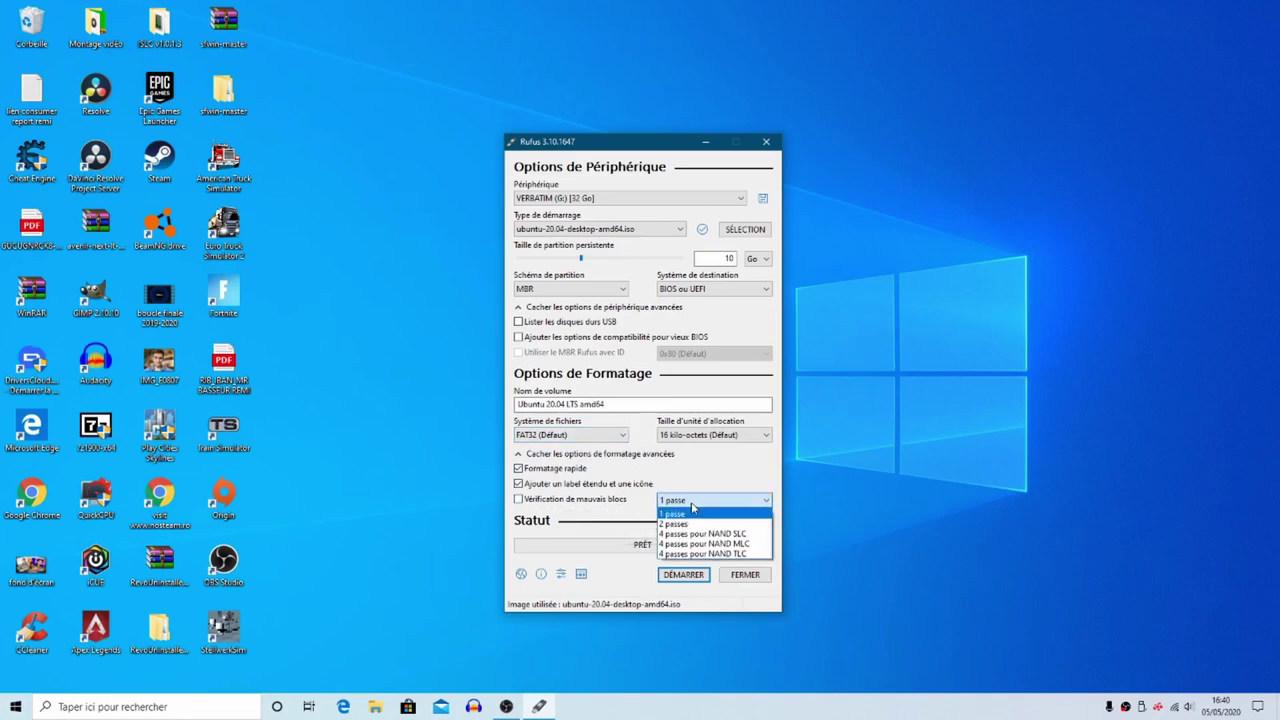
click(631, 523)
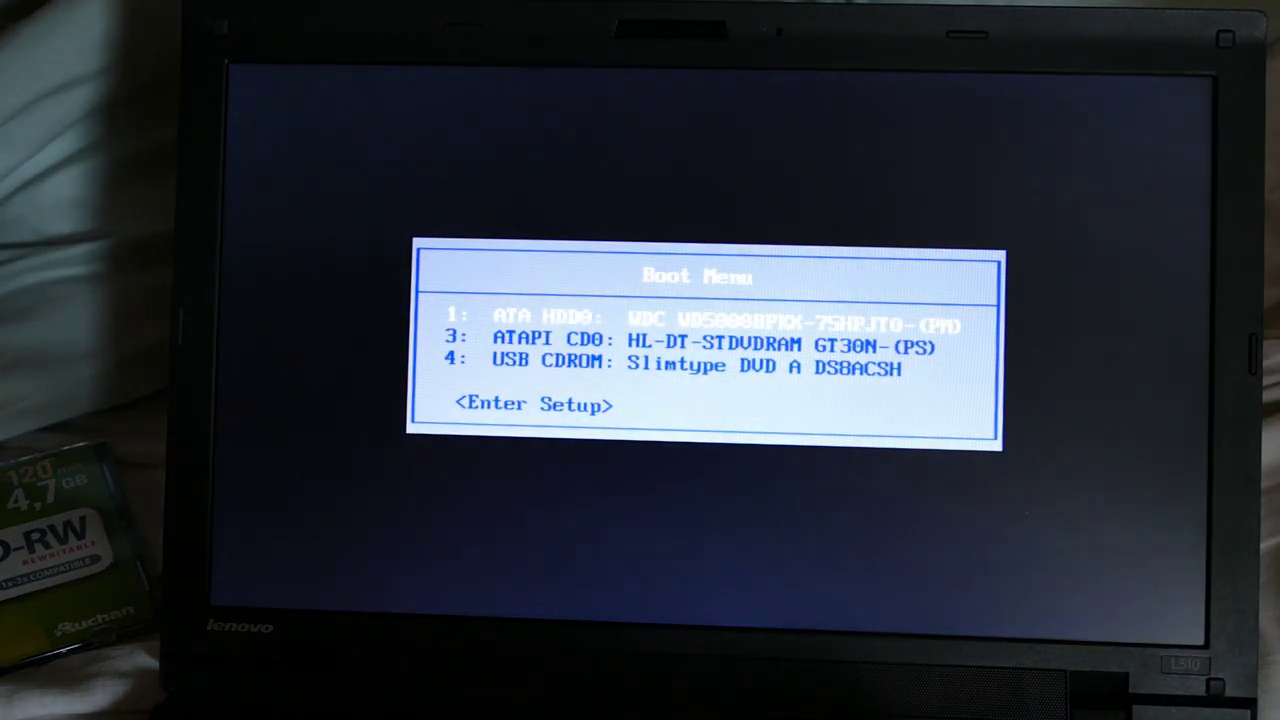
- Select the ATAPI CD0 optical drive in the laptop's boot menu
key(Down)
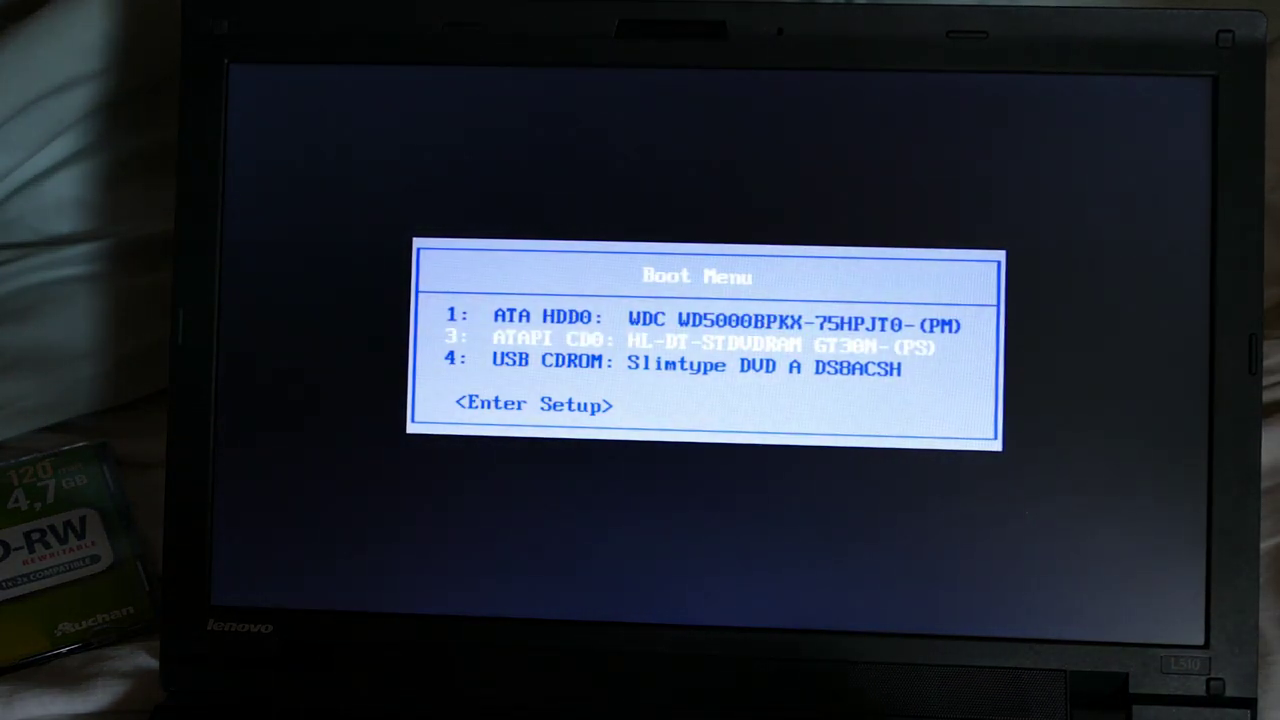